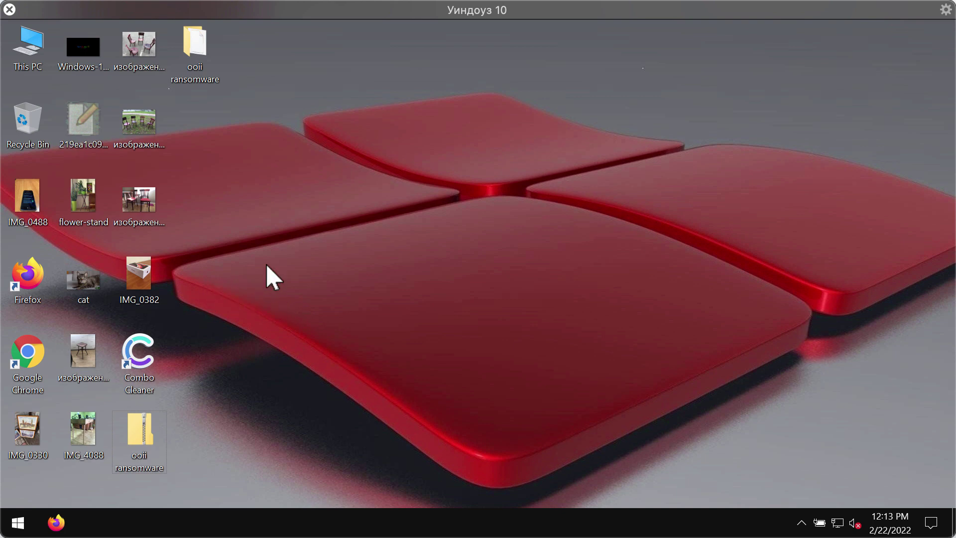
View the IMG_0382 and flower-stand photos on the desktop
{"action": "double_click", "coordinate": [136, 276]}
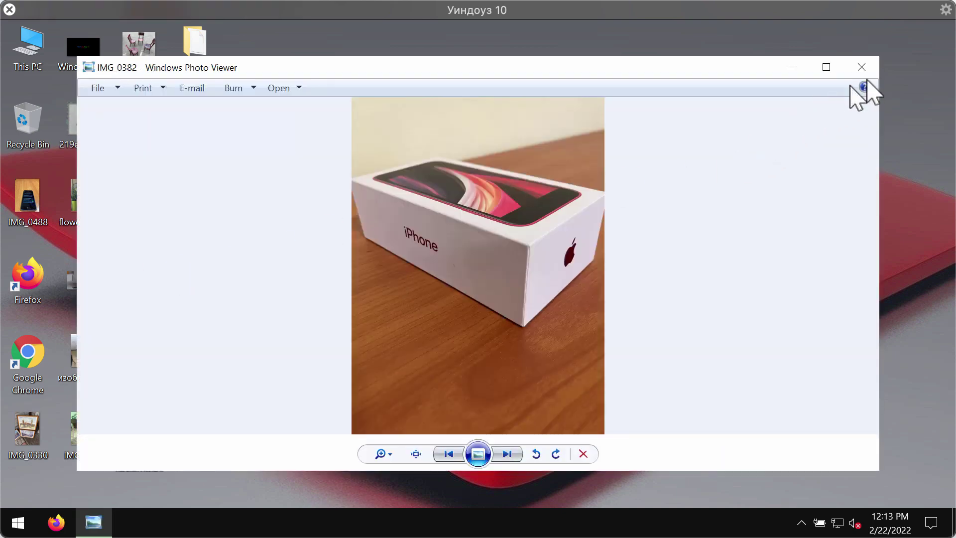
{"action": "left_click", "coordinate": [862, 69]}
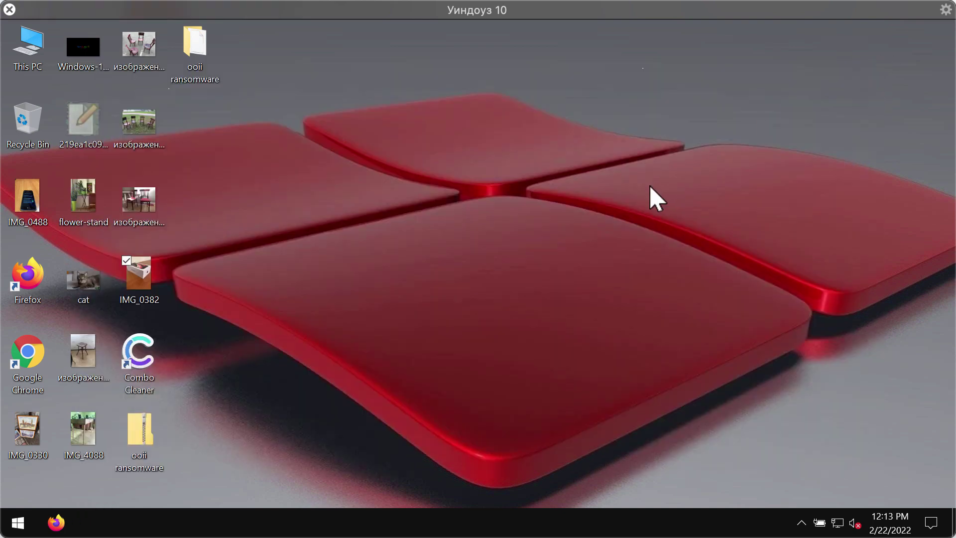
{"action": "left_click", "coordinate": [59, 194]}
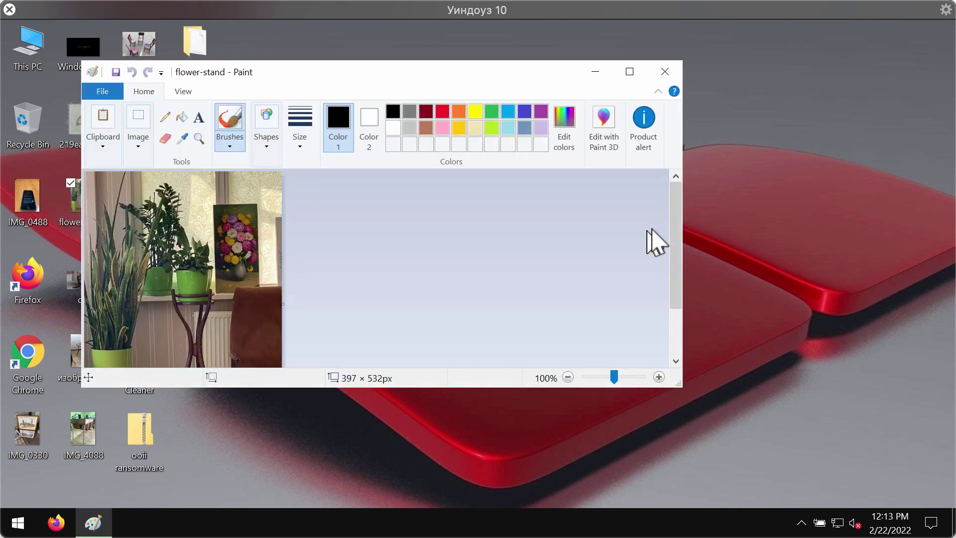
{"action": "scroll", "coordinate": [658, 259], "scroll_direction": "down", "scroll_amount": 3}
{"action": "left_click", "coordinate": [669, 72]}
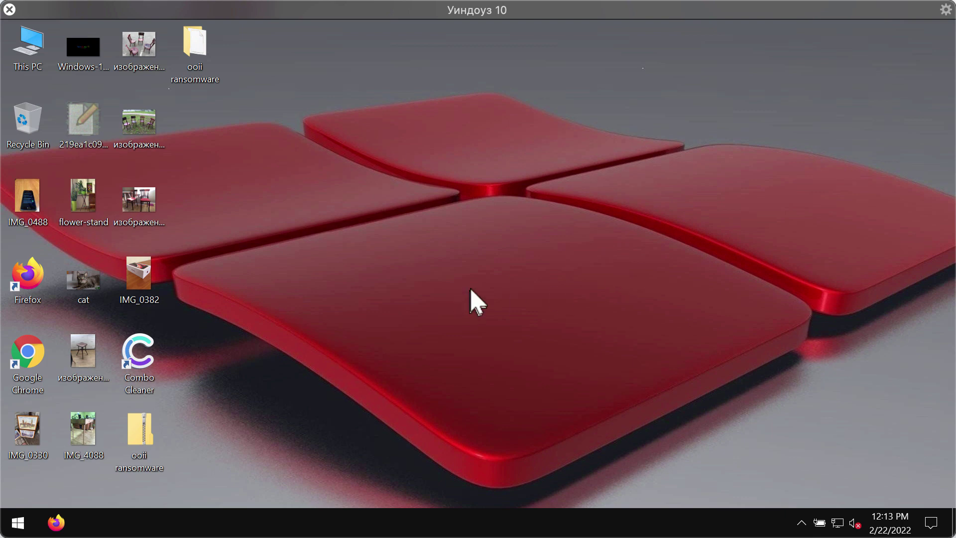
Inspect the ransomware application file in the ooii ransomware folder
{"action": "double_click", "coordinate": [193, 56]}
{"action": "left_click", "coordinate": [453, 167]}
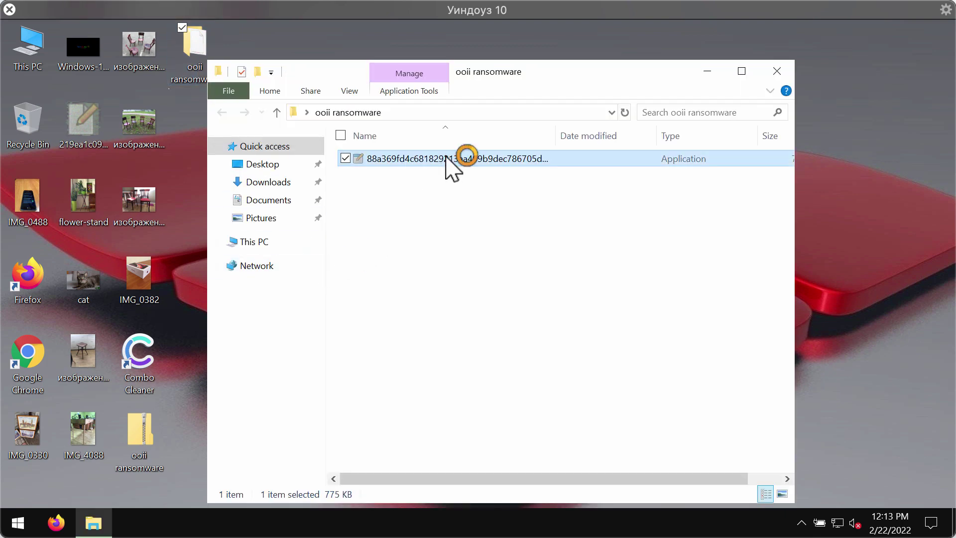
{"action": "left_click", "coordinate": [784, 73]}
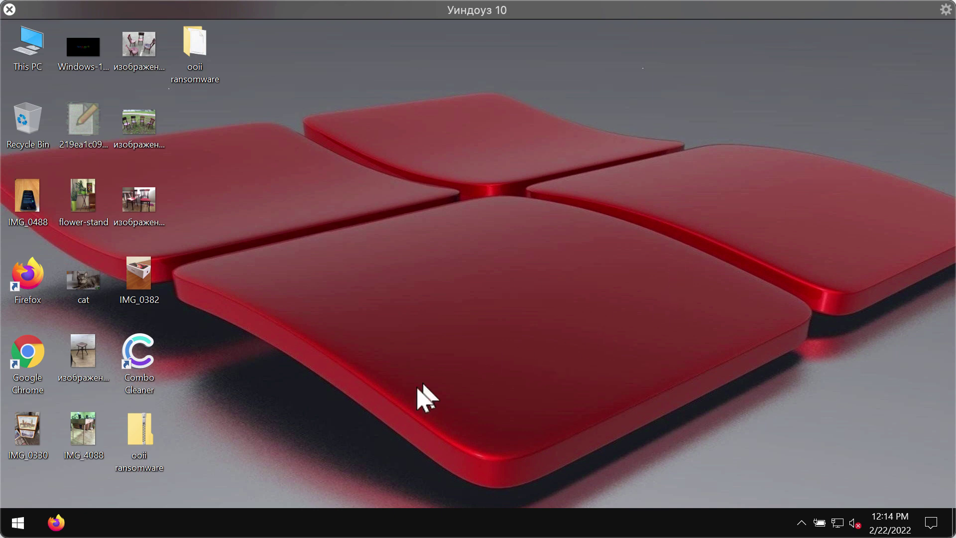
Sign out of Windows from the Start right-click menu, then sign back in at the lock screen
{"action": "right_click", "coordinate": [24, 528]}
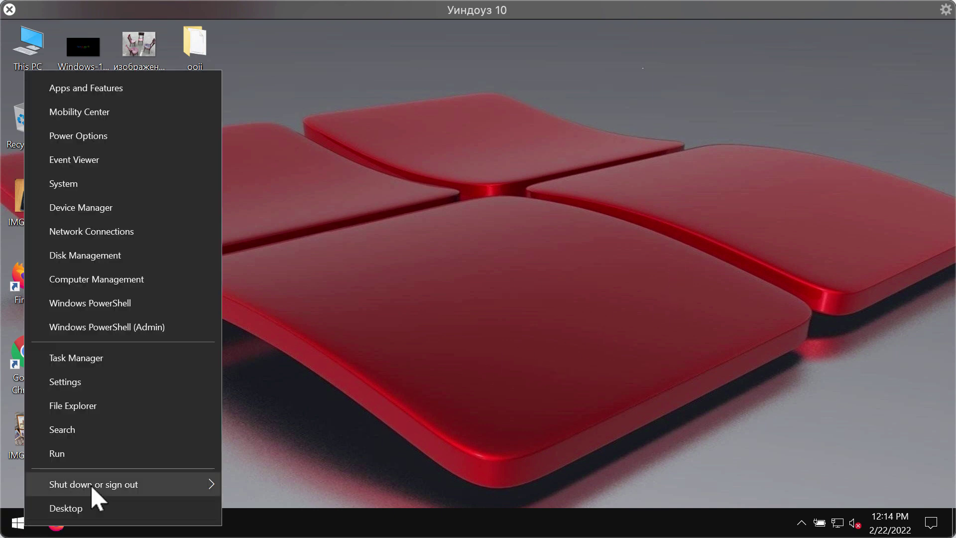
{"action": "mouse_move", "coordinate": [64, 495]}
{"action": "left_click", "coordinate": [278, 412]}
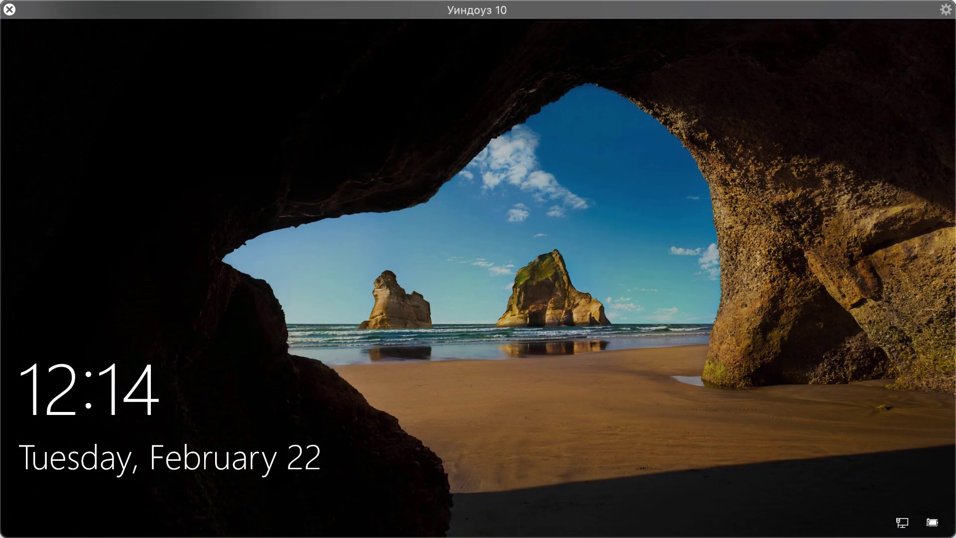
{"action": "key", "text": "Return"}
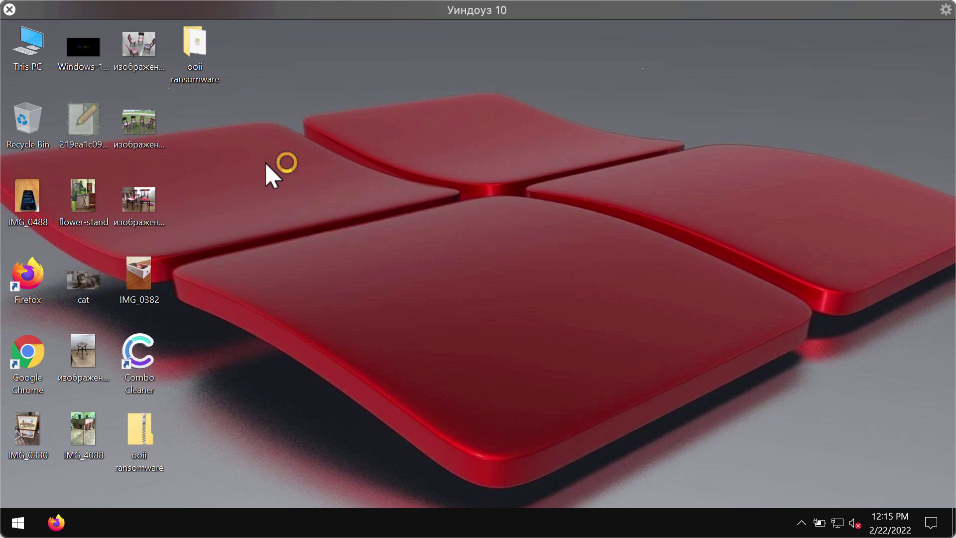
Check the encrypted IMG_0330.jpg.ooii file, then bring up Task Manager from the taskbar
{"action": "left_click", "coordinate": [199, 64]}
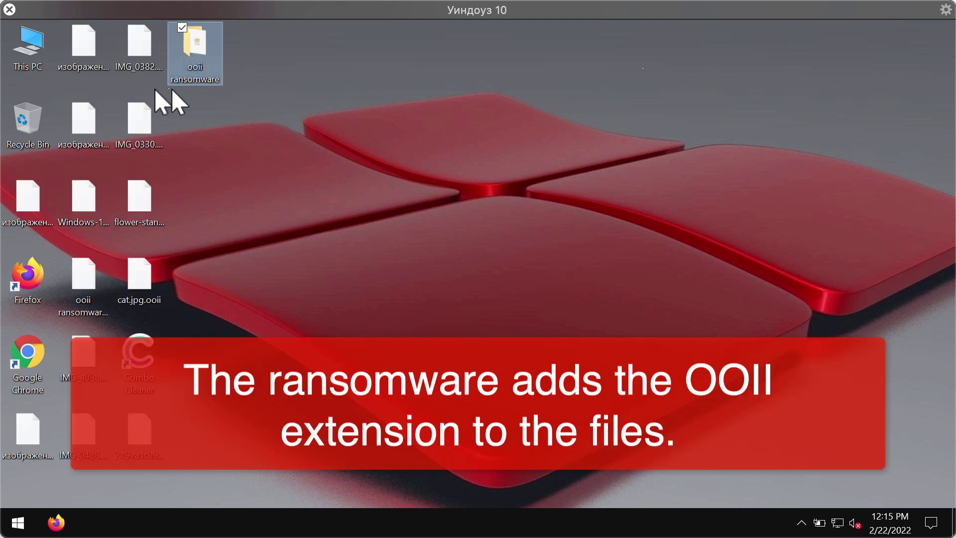
{"action": "left_click", "coordinate": [143, 122]}
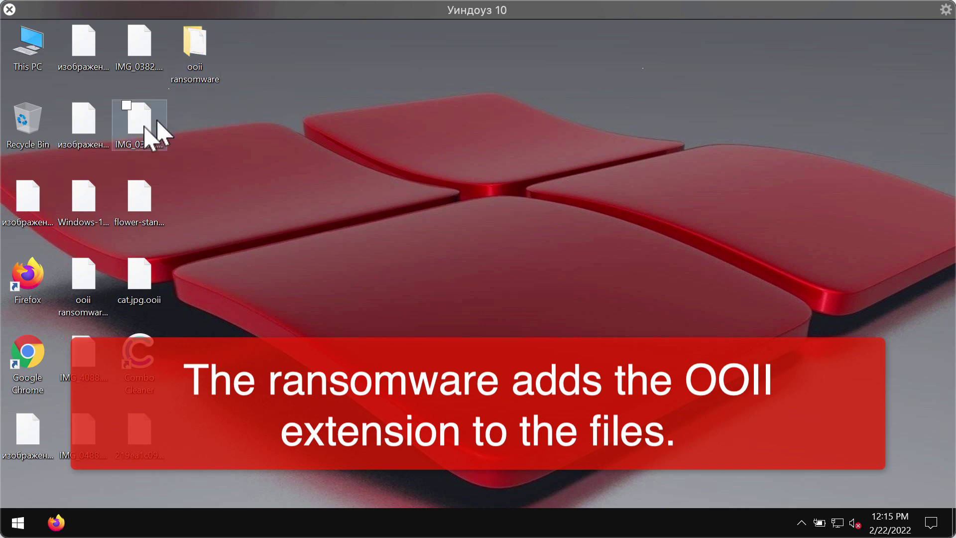
{"action": "right_click", "coordinate": [484, 527]}
{"action": "left_click", "coordinate": [530, 465]}
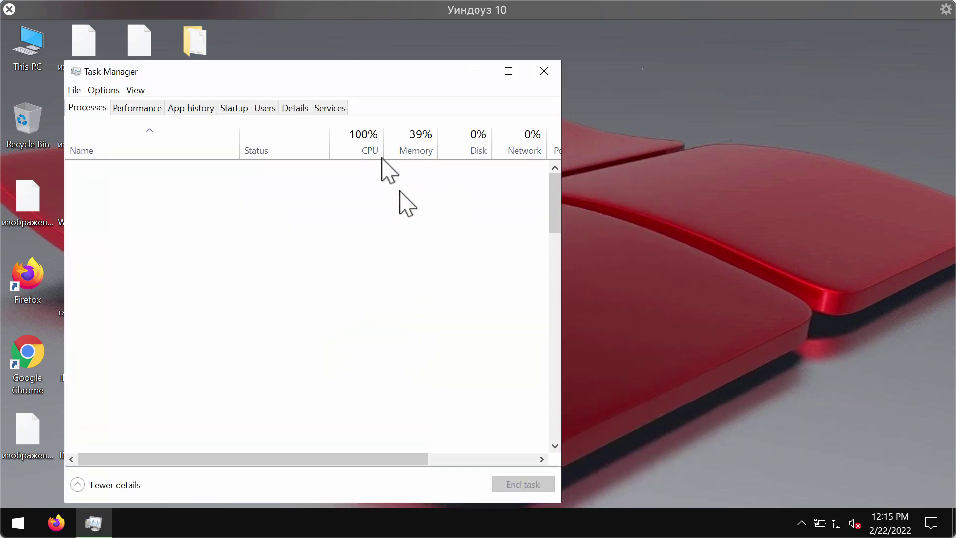
{"action": "left_click_drag", "start_coordinate": [354, 77], "coordinate": [468, 47]}
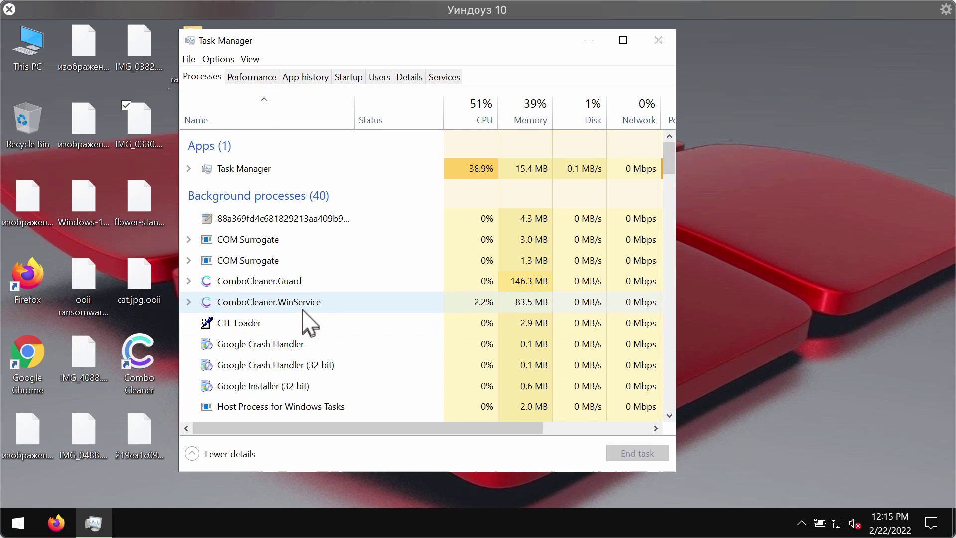
End the ransomware process with the long hex name, then close Task Manager
{"action": "left_click", "coordinate": [321, 221]}
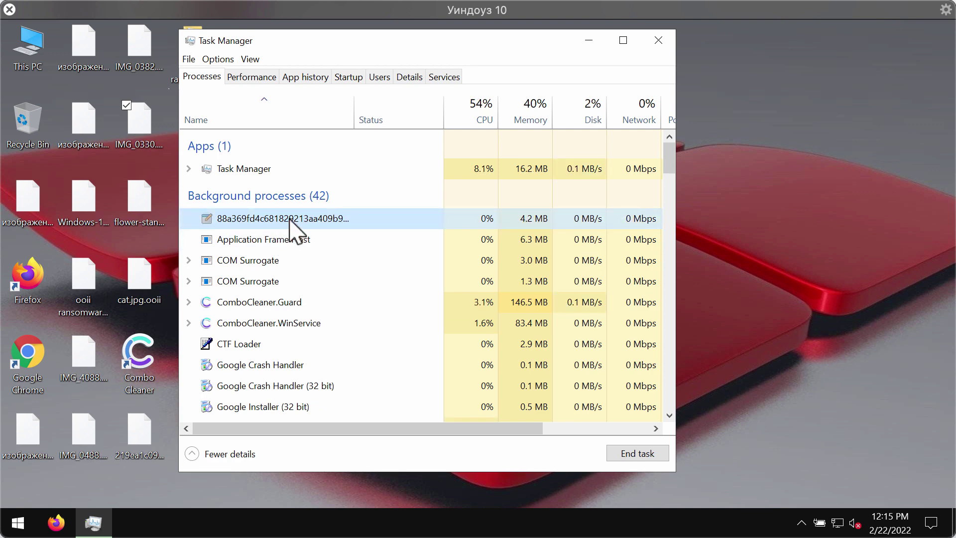
{"action": "right_click", "coordinate": [319, 221]}
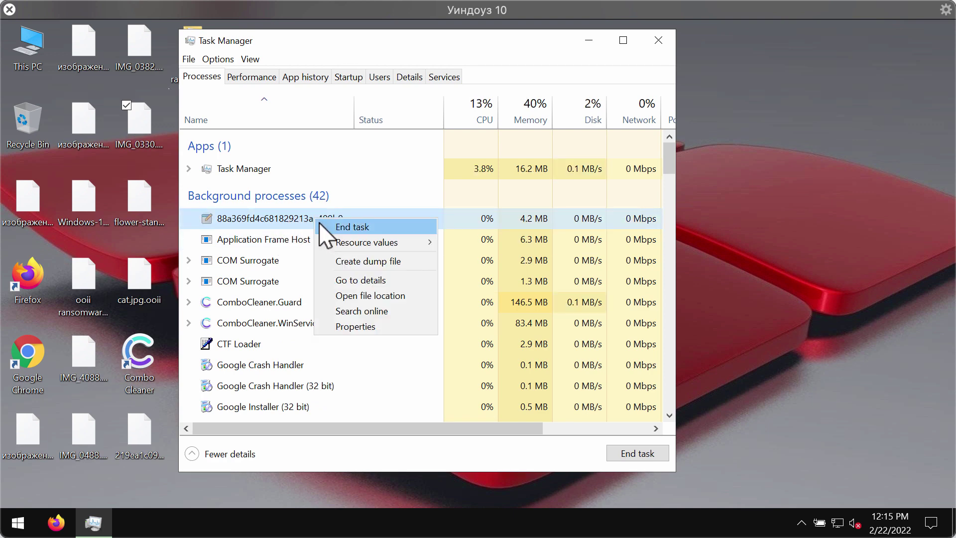
{"action": "left_click", "coordinate": [366, 228]}
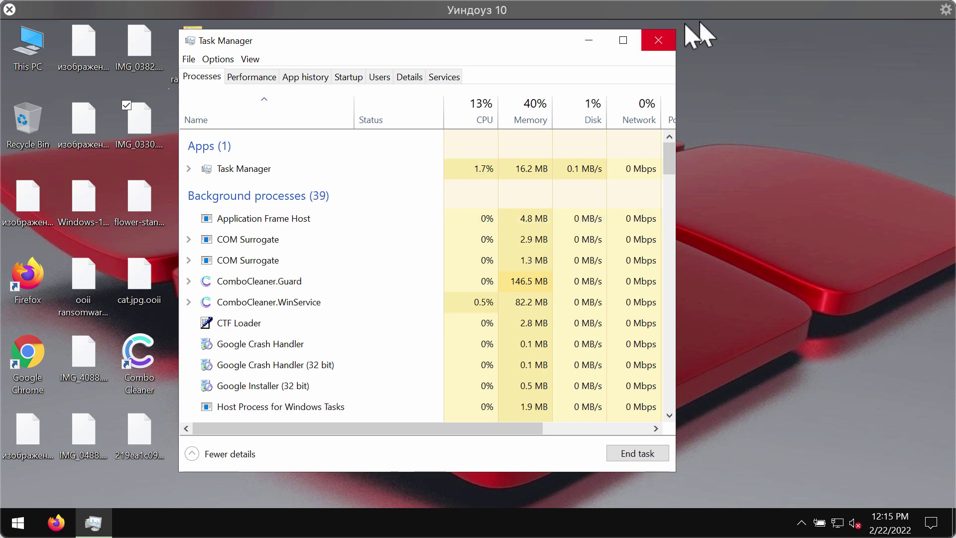
{"action": "left_click", "coordinate": [333, 300]}
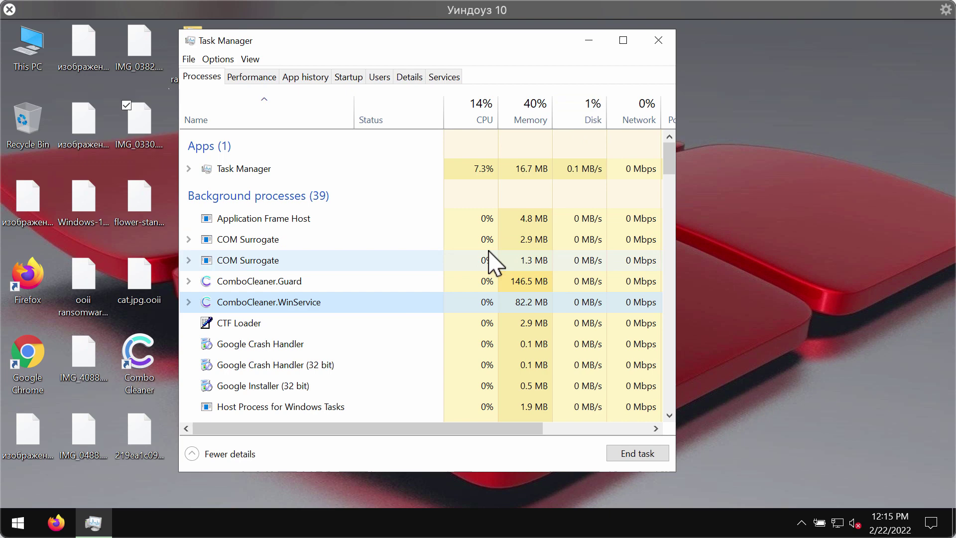
{"action": "scroll", "coordinate": [491, 257], "scroll_direction": "down", "scroll_amount": 7}
{"action": "left_click", "coordinate": [658, 42]}
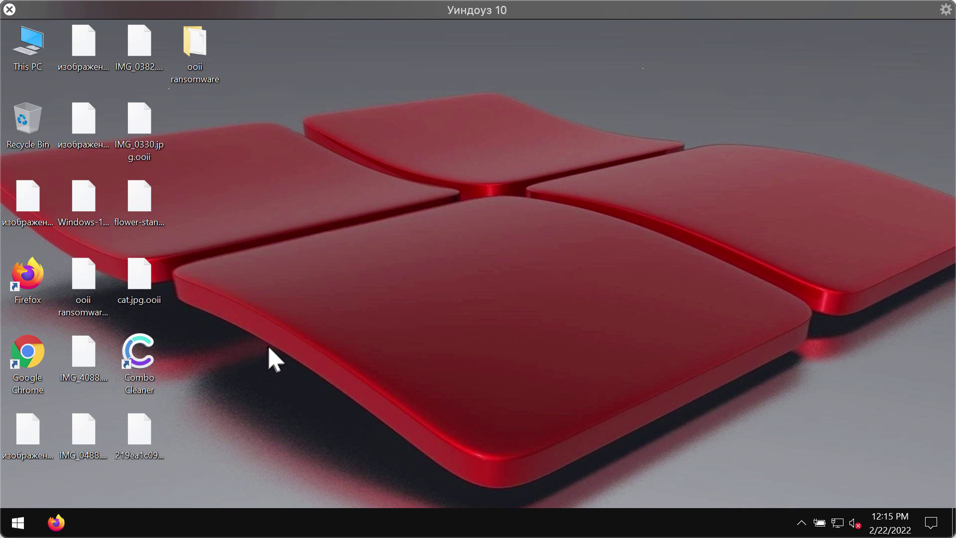
Open combocleaner.com in Chrome, dismiss Restore pages, and highlight the site address
{"action": "left_click", "coordinate": [23, 361]}
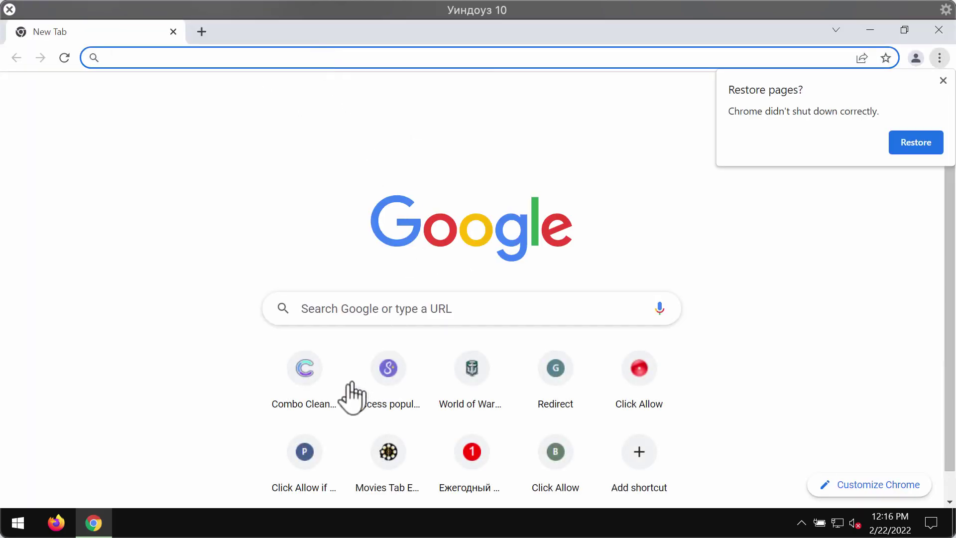
{"action": "left_click", "coordinate": [313, 385]}
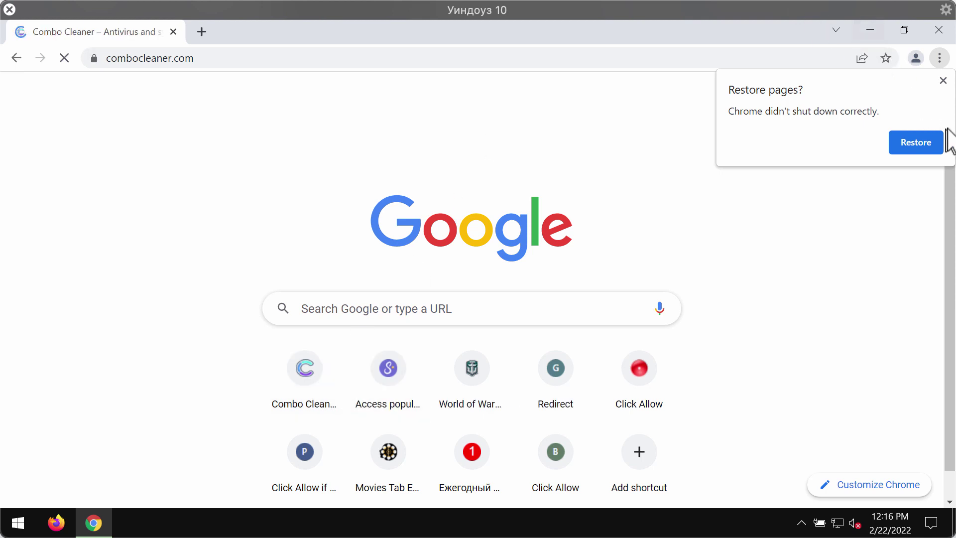
{"action": "left_click", "coordinate": [943, 82]}
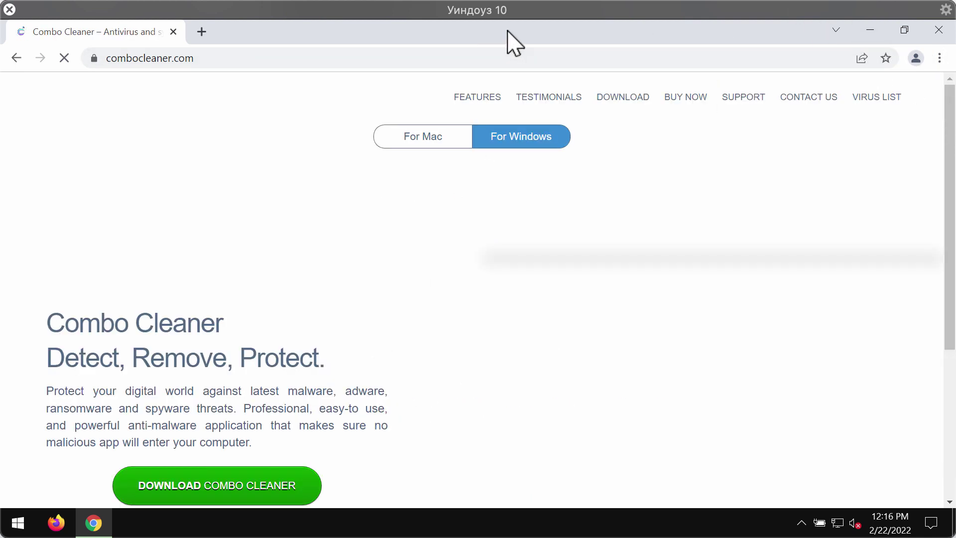
{"action": "left_click", "coordinate": [164, 57]}
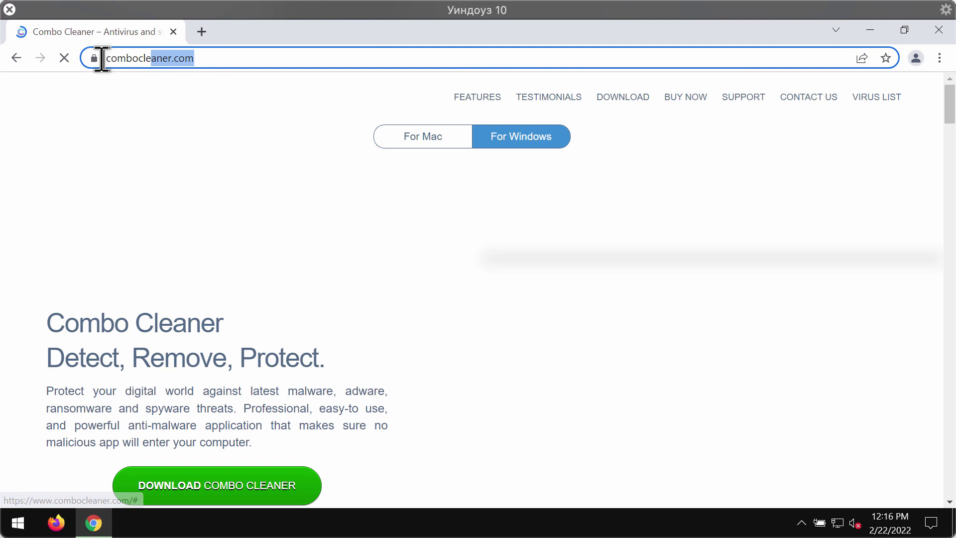
{"action": "left_click", "coordinate": [245, 58]}
{"action": "left_click_drag", "start_coordinate": [293, 57], "coordinate": [171, 58]}
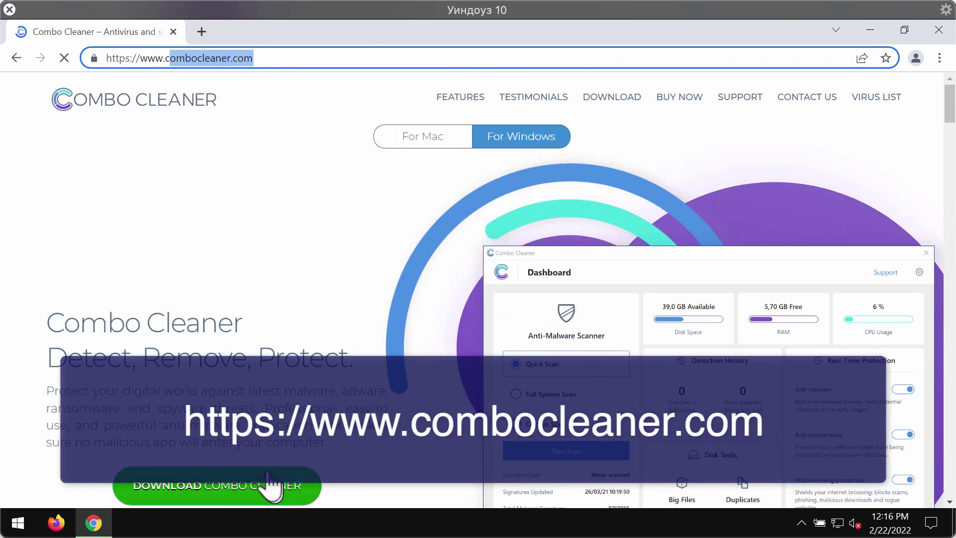
Minimize Chrome and launch Combo Cleaner from its desktop icon
{"action": "scroll", "coordinate": [271, 284], "scroll_direction": "down", "scroll_amount": 7}
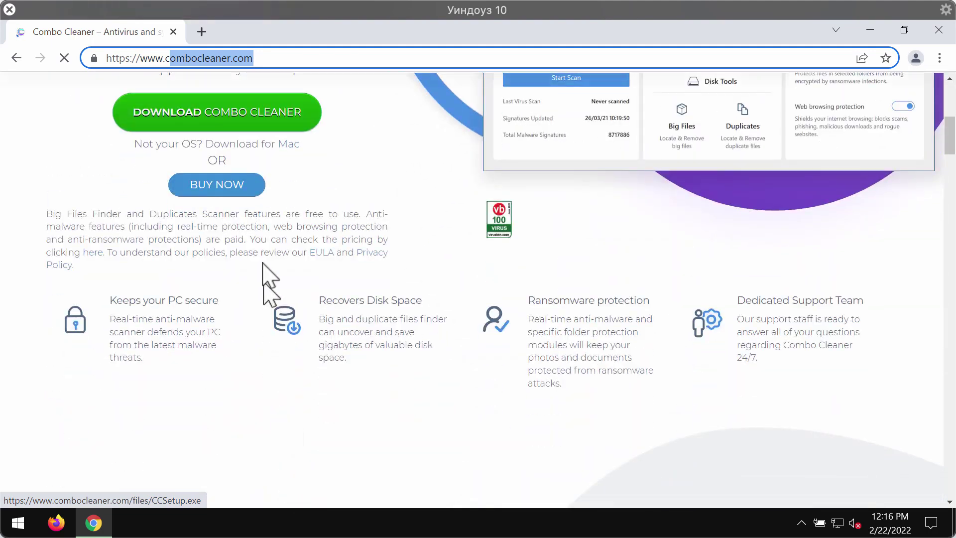
{"action": "scroll", "coordinate": [169, 329], "scroll_direction": "up", "scroll_amount": 6}
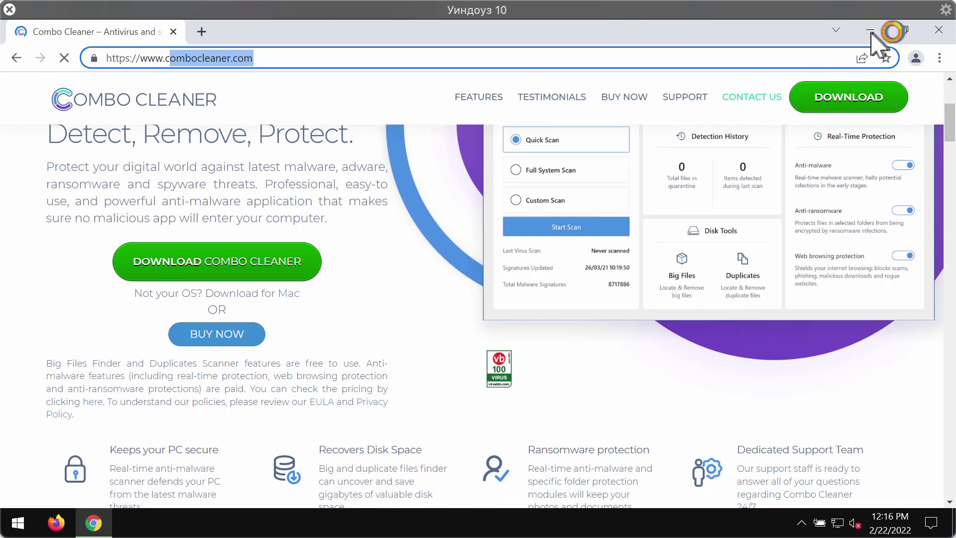
{"action": "left_click", "coordinate": [870, 30]}
{"action": "double_click", "coordinate": [144, 355]}
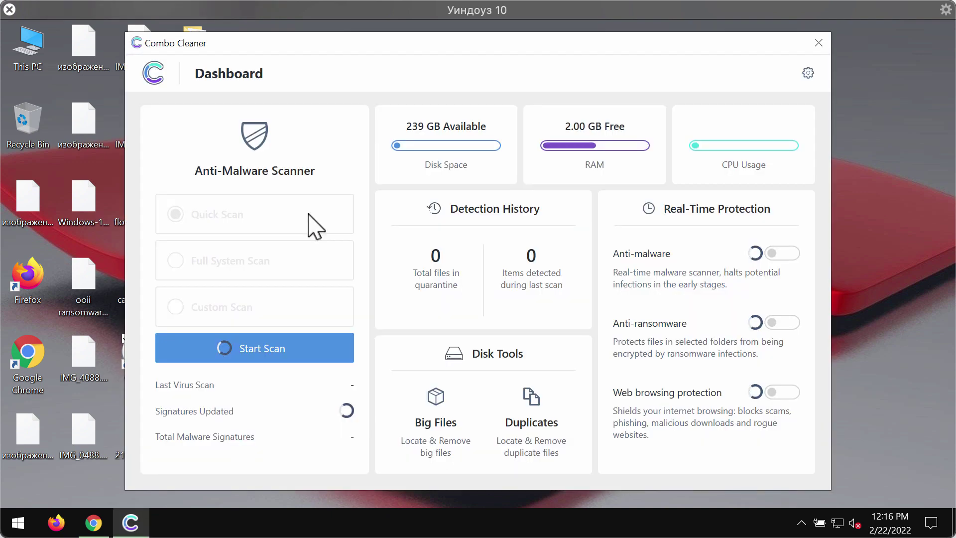
Start a Quick Scan from the Combo Cleaner Dashboard
{"action": "left_click_drag", "start_coordinate": [456, 43], "coordinate": [447, 43]}
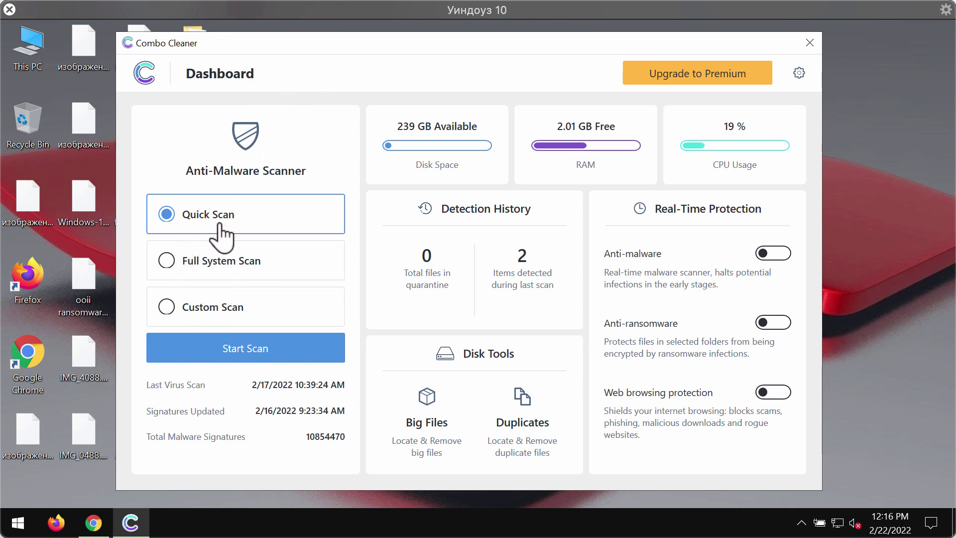
{"action": "left_click", "coordinate": [267, 369]}
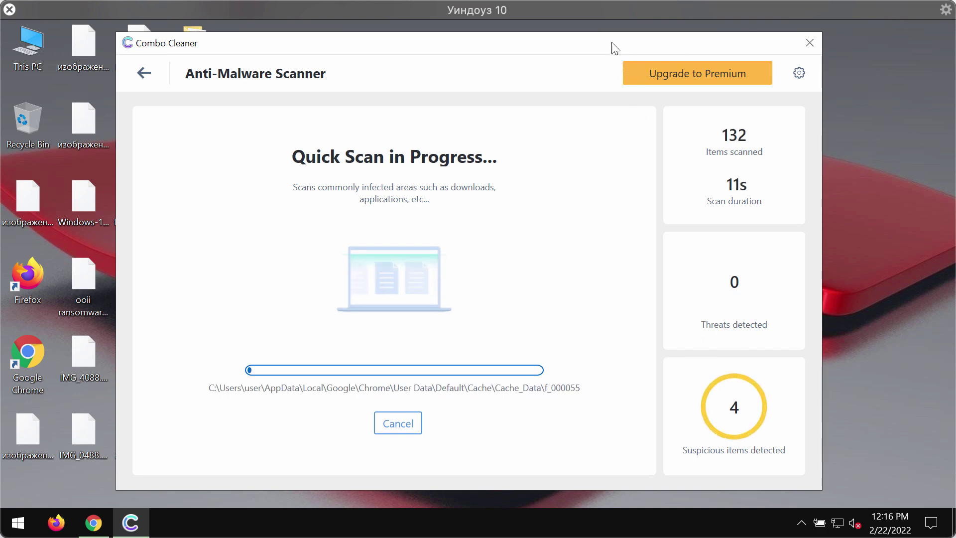
{"action": "left_click_drag", "start_coordinate": [615, 48], "coordinate": [618, 45]}
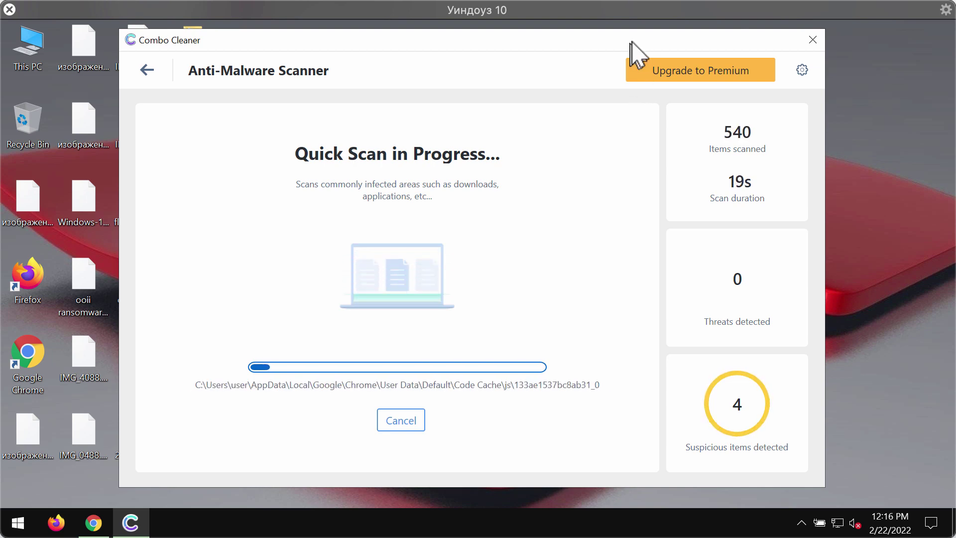
{"action": "left_click_drag", "start_coordinate": [674, 44], "coordinate": [669, 45]}
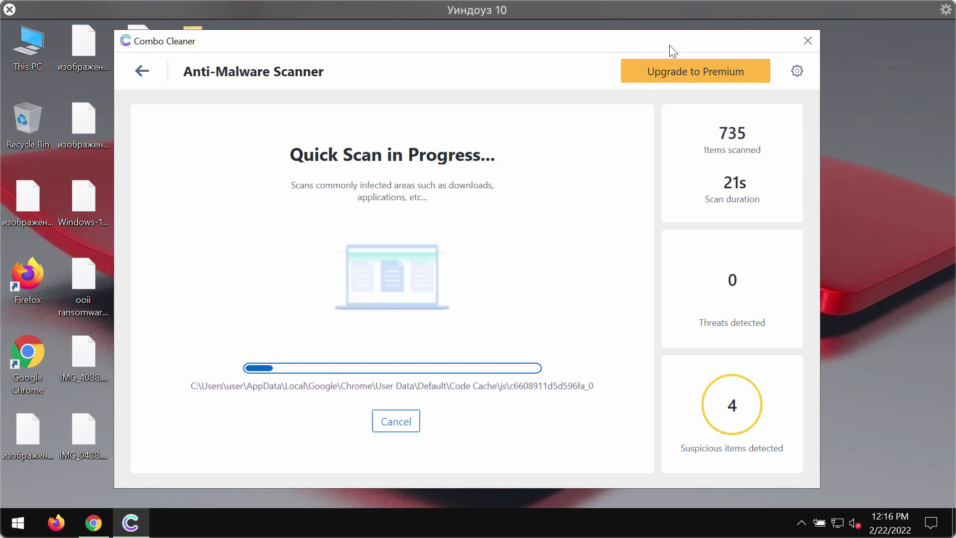
{"action": "left_click", "coordinate": [796, 71]}
{"action": "left_click", "coordinate": [415, 127]}
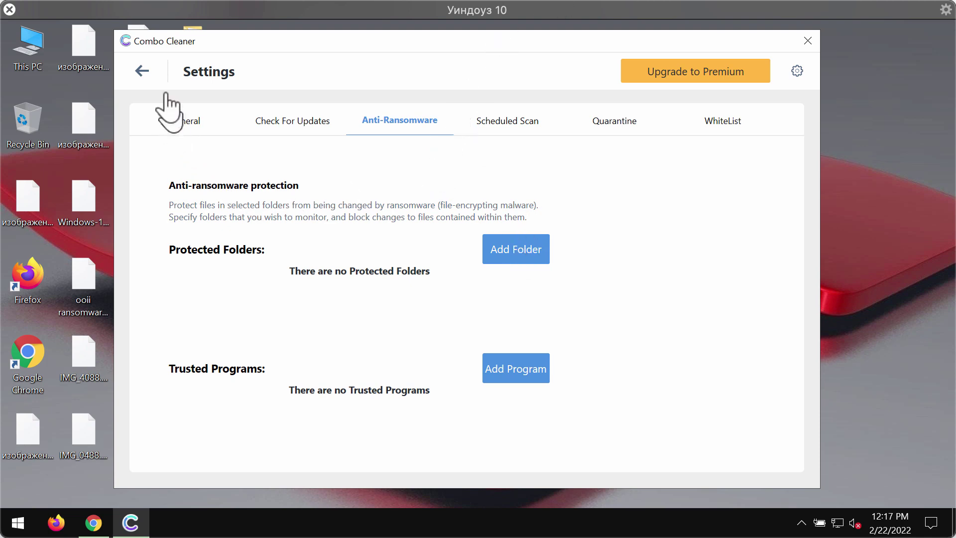
{"action": "left_click", "coordinate": [142, 71]}
{"action": "left_click", "coordinate": [287, 358]}
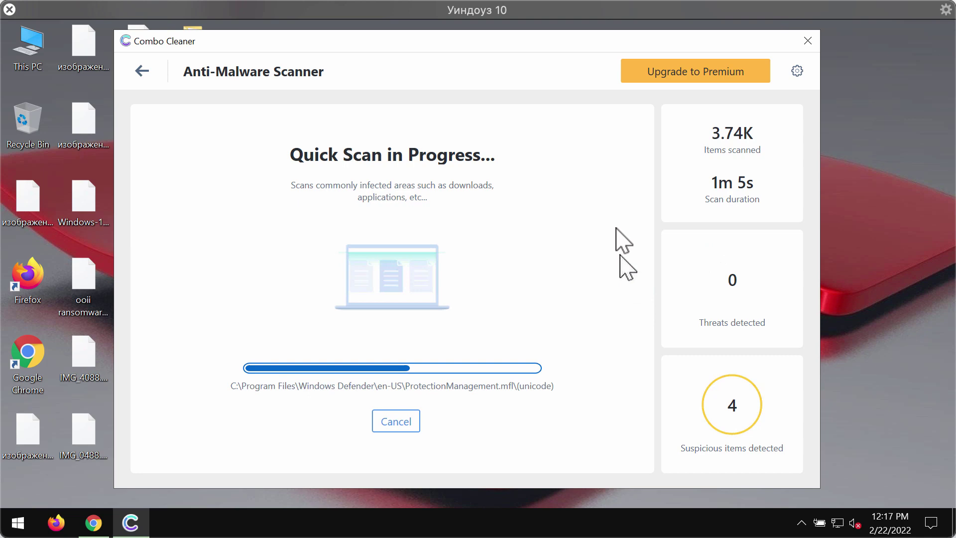
Request cancelling the running Quick Scan, then decline so the scan continues
{"action": "left_click_drag", "start_coordinate": [578, 42], "coordinate": [579, 46]}
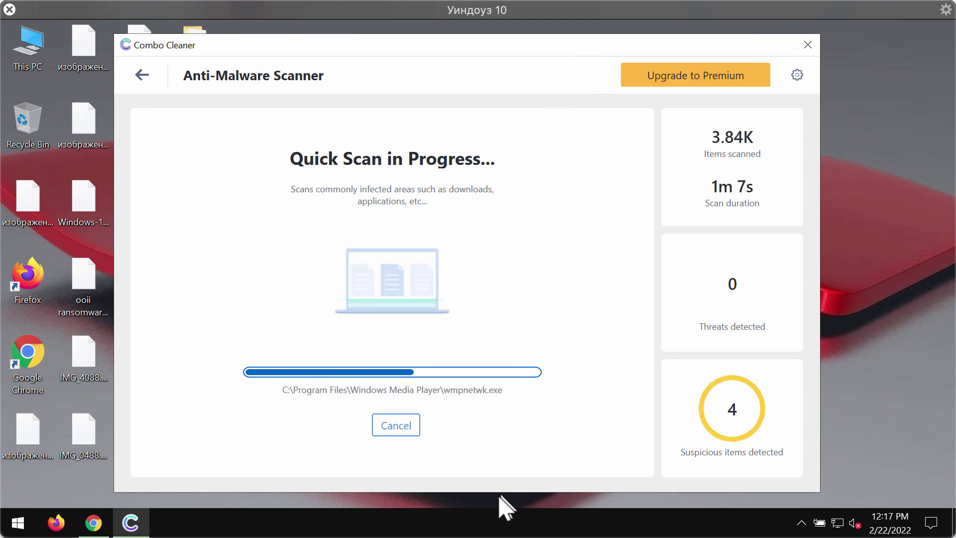
{"action": "left_click", "coordinate": [414, 431]}
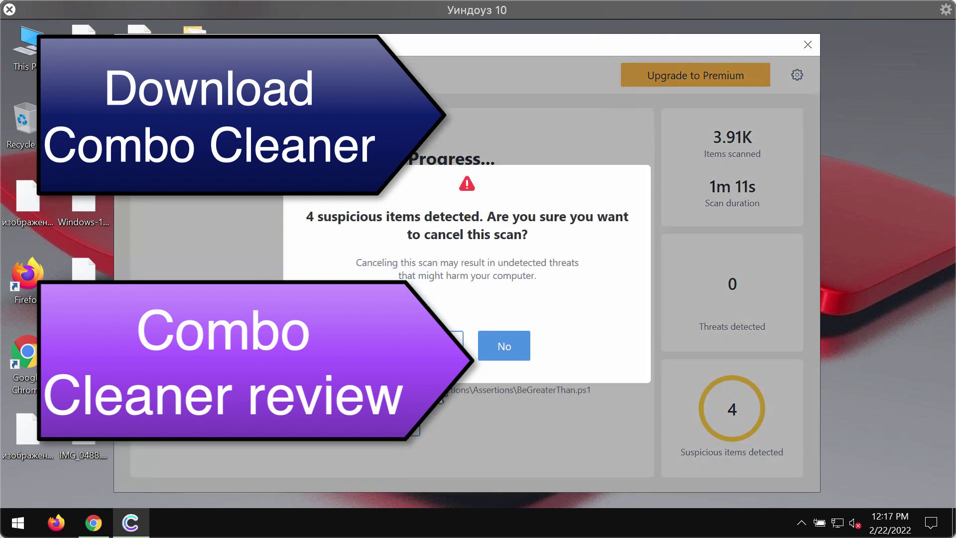
{"action": "key", "text": "Escape"}
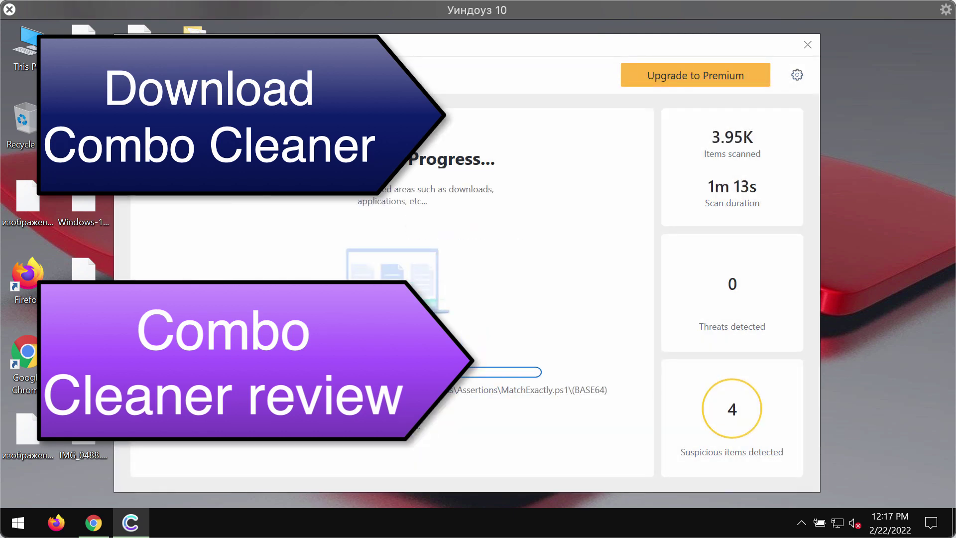